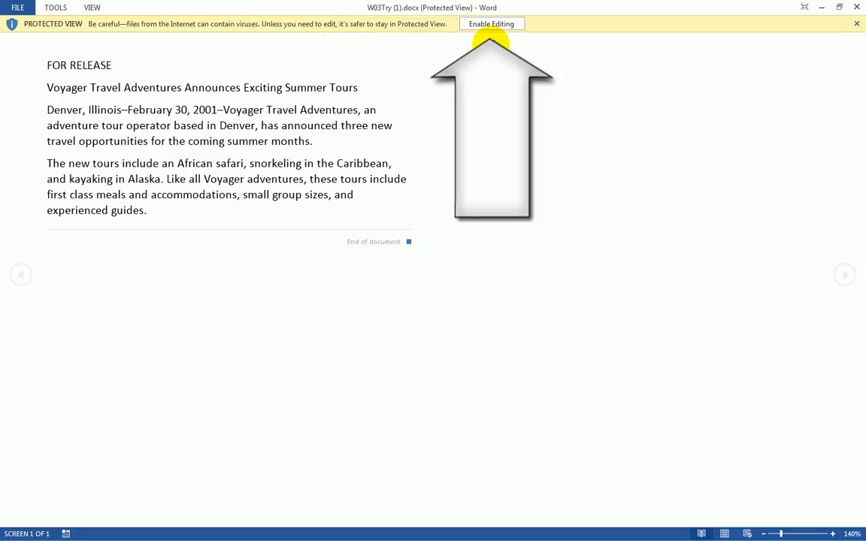
Enable editing for the protected document and start saving a copy of it in My Documents.
{"action": "left_click", "coordinate": [494, 24]}
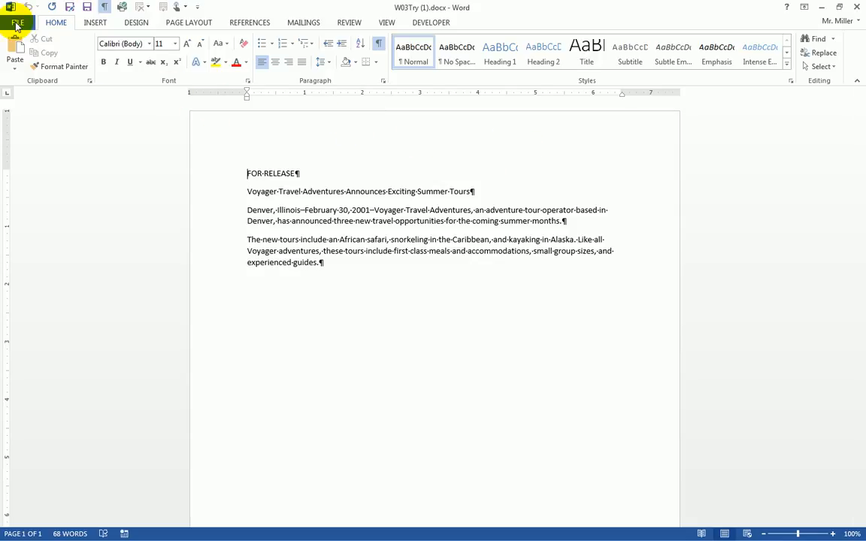
{"action": "left_click", "coordinate": [17, 25]}
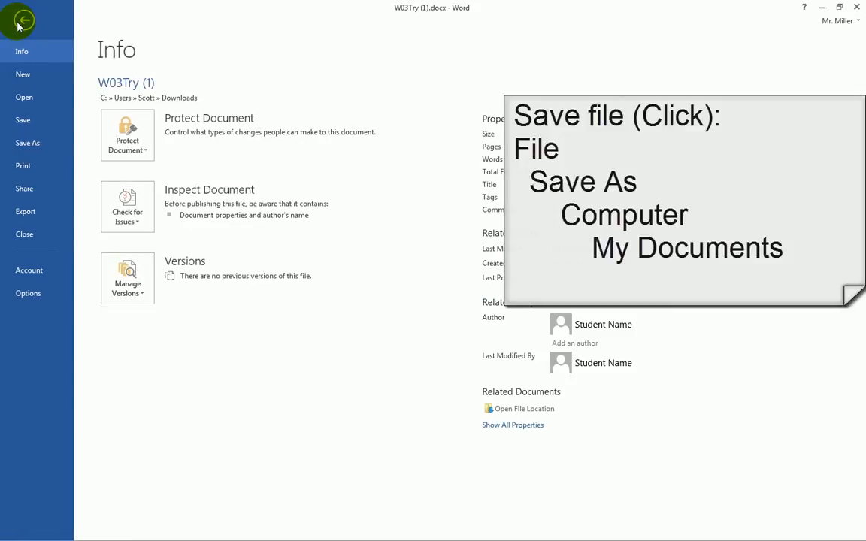
{"action": "left_click", "coordinate": [30, 144]}
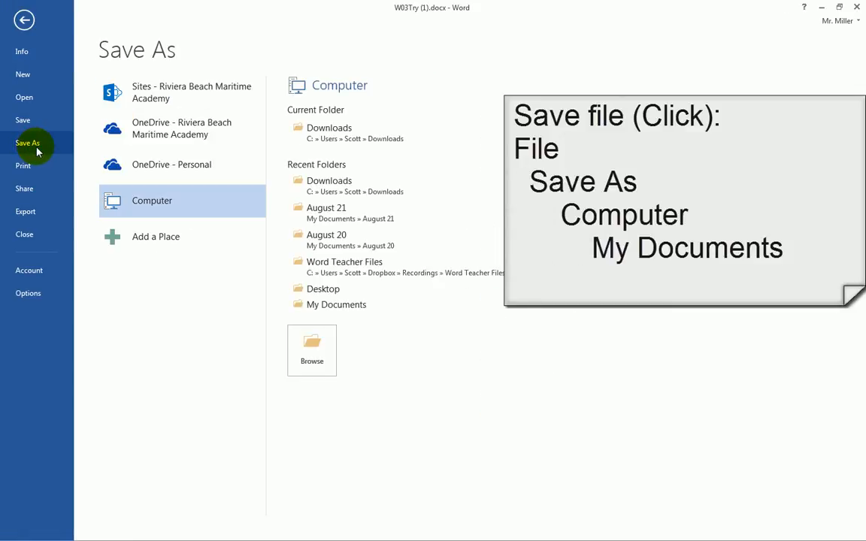
{"action": "left_click", "coordinate": [328, 304]}
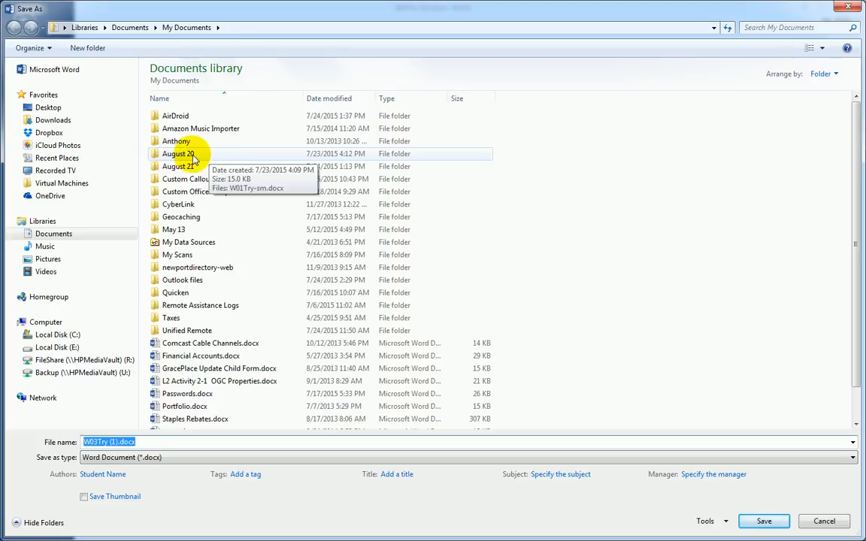
Create a folder named "August 22" in My Documents and open it as the save location.
{"action": "left_click", "coordinate": [88, 48]}
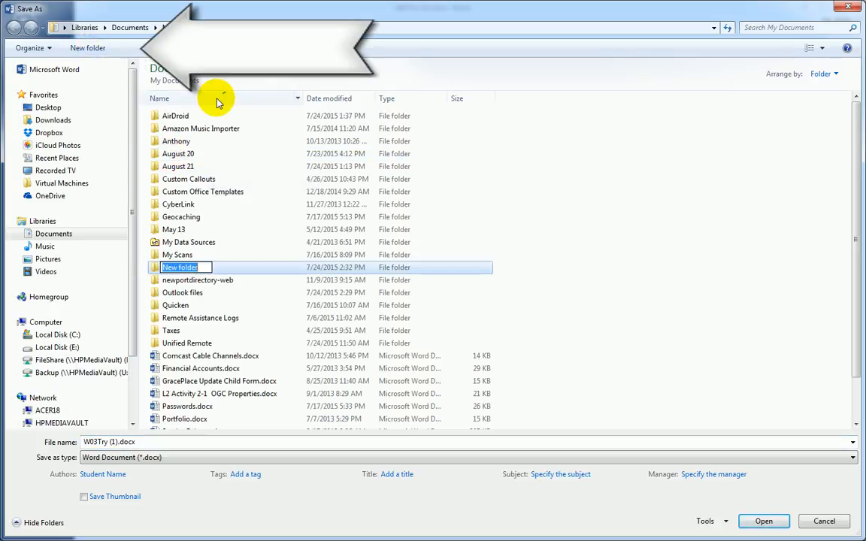
{"action": "type", "text": "Au"}
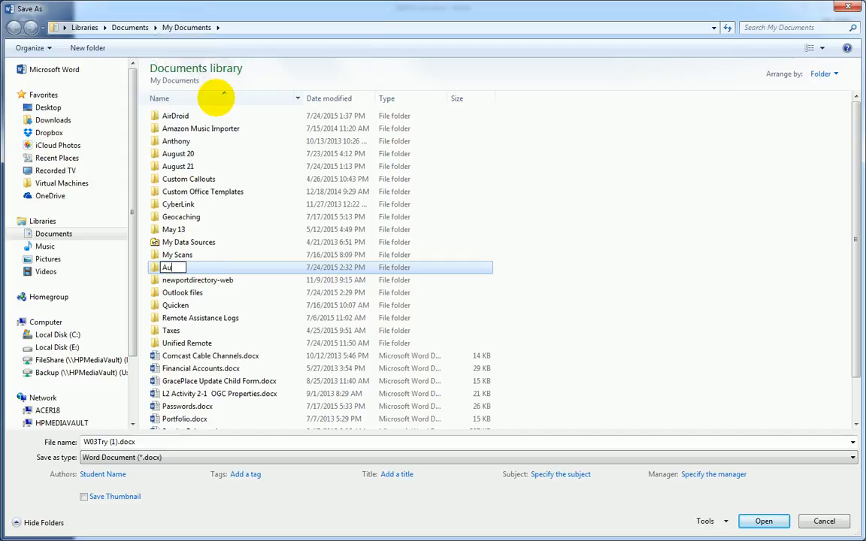
{"action": "type", "text": "gust 22"}
{"action": "key", "text": "Return"}
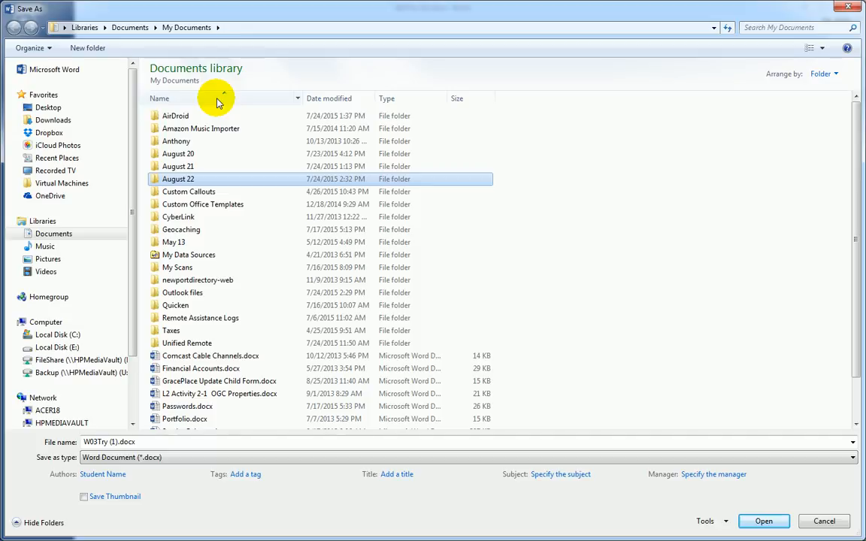
{"action": "double_click", "coordinate": [175, 181]}
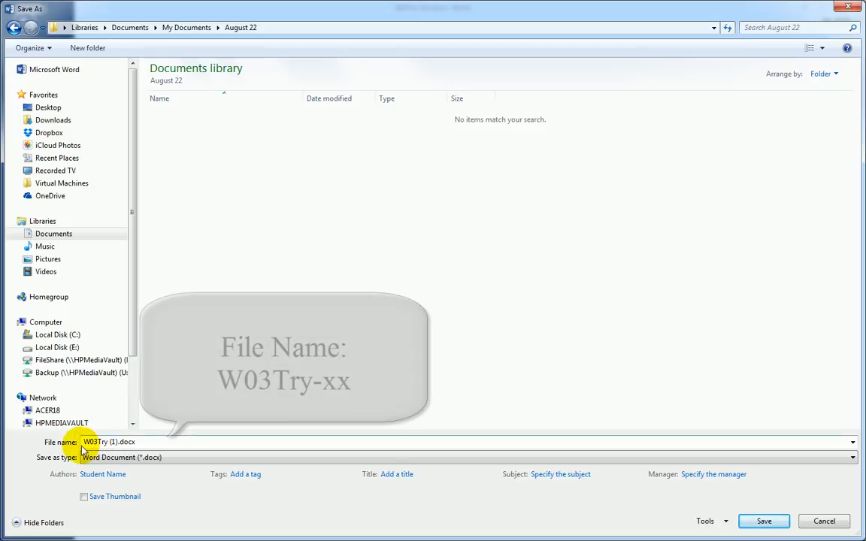
Change the file name to W03Try-sm.docx and save the document in the August 22 folder.
{"action": "left_click_drag", "start_coordinate": [84, 442], "coordinate": [135, 442]}
{"action": "left_click", "coordinate": [109, 443]}
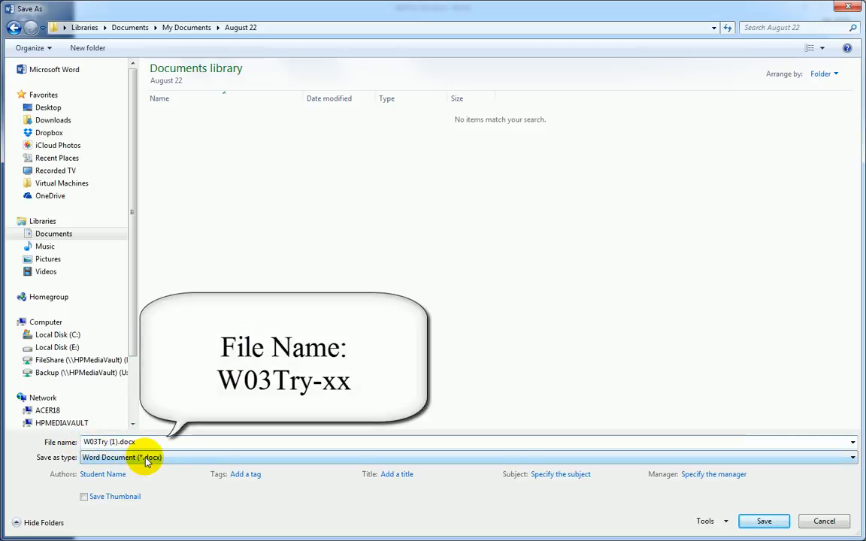
{"action": "key", "text": "Delete"}
{"action": "key", "text": "Delete"}
{"action": "key", "text": "Delete"}
{"action": "key", "text": "Delete"}
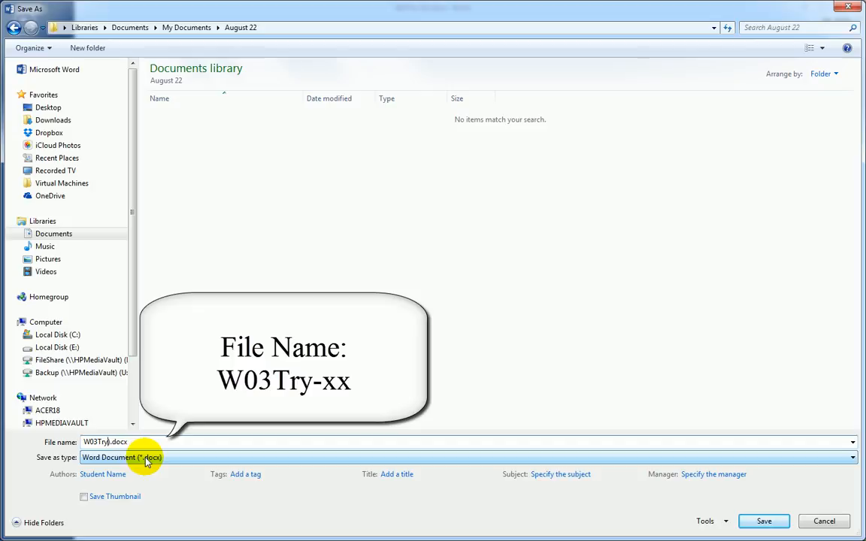
{"action": "type", "text": "-sm"}
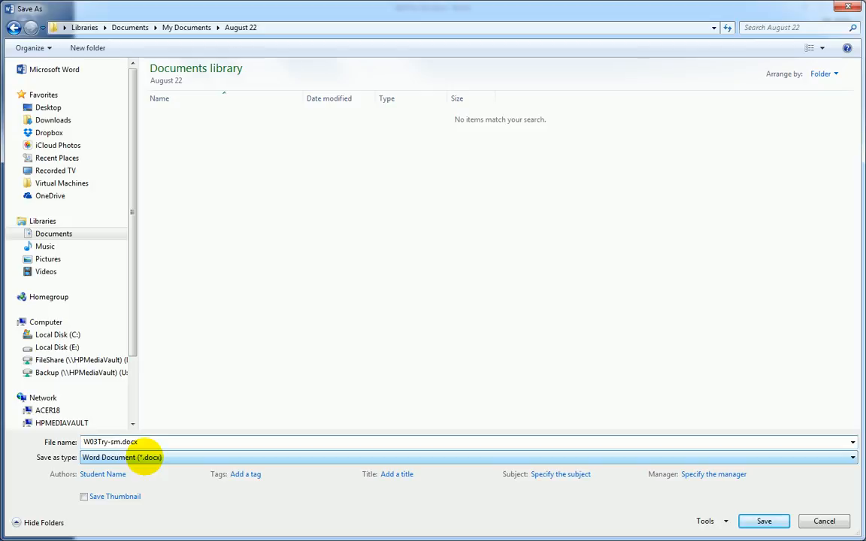
{"action": "left_click", "coordinate": [763, 521]}
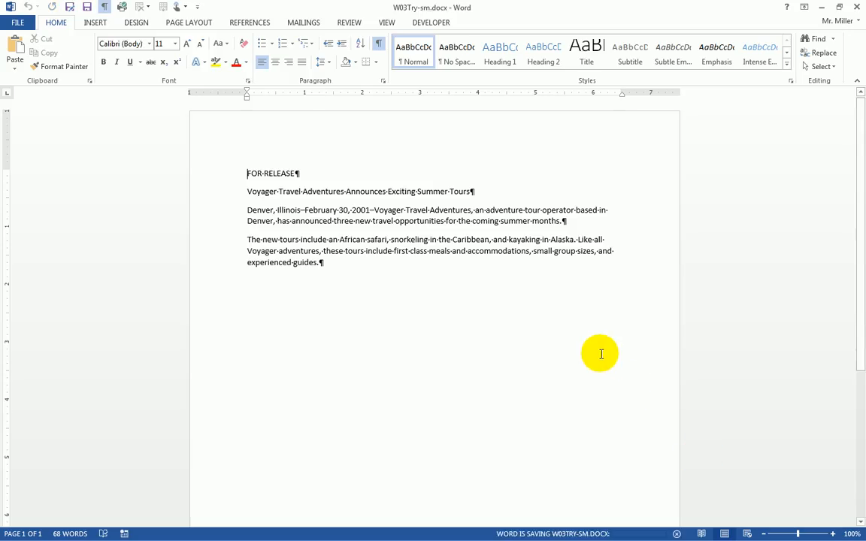
Insert the word "IMMEDIATE" before "RELEASE" in the document's first line.
{"action": "scroll", "coordinate": [456, 346], "scroll_direction": "up", "scroll_amount": 6}
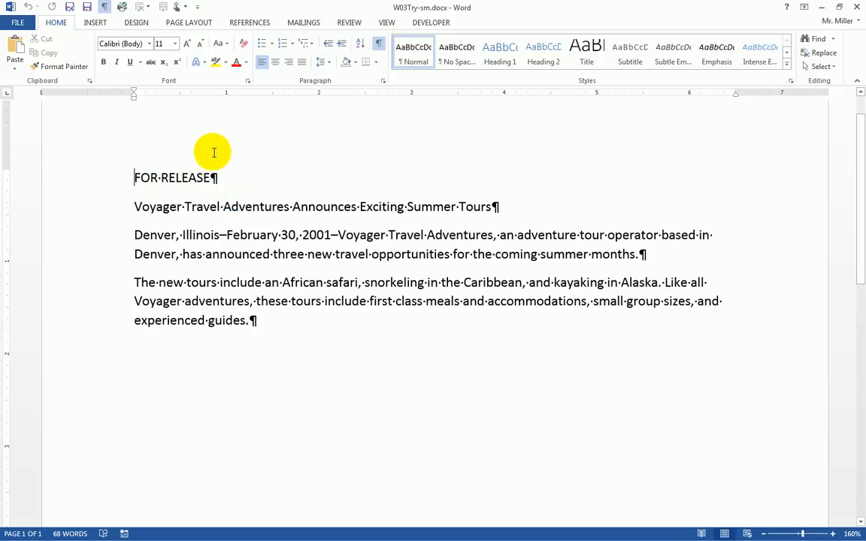
{"action": "left_click", "coordinate": [158, 178]}
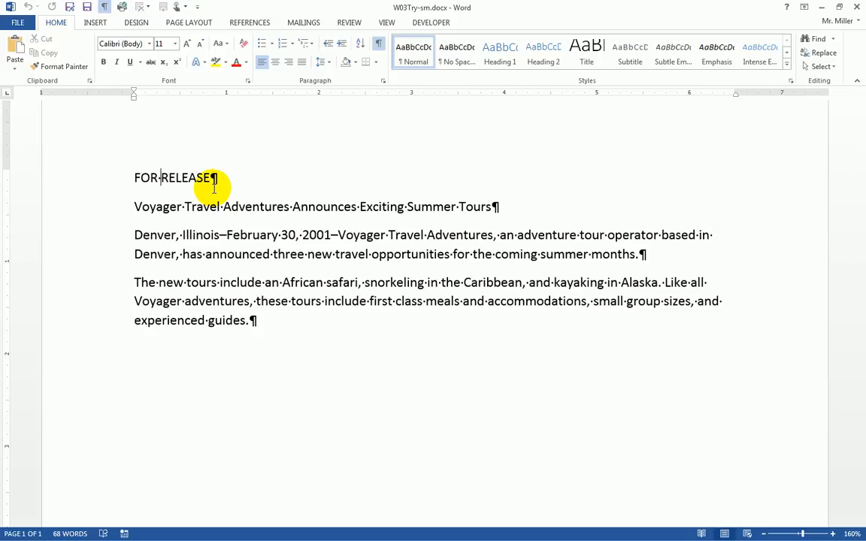
{"action": "type", "text": "IMM"}
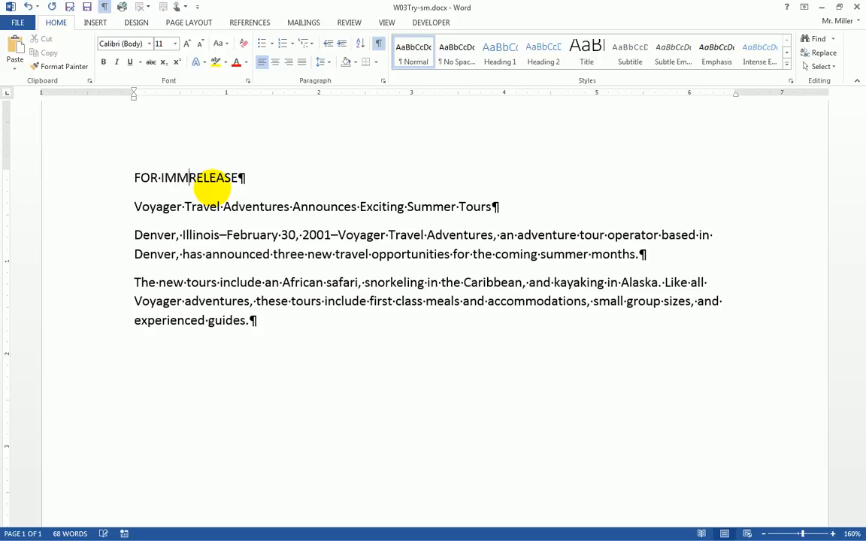
{"action": "type", "text": "EDIATE"}
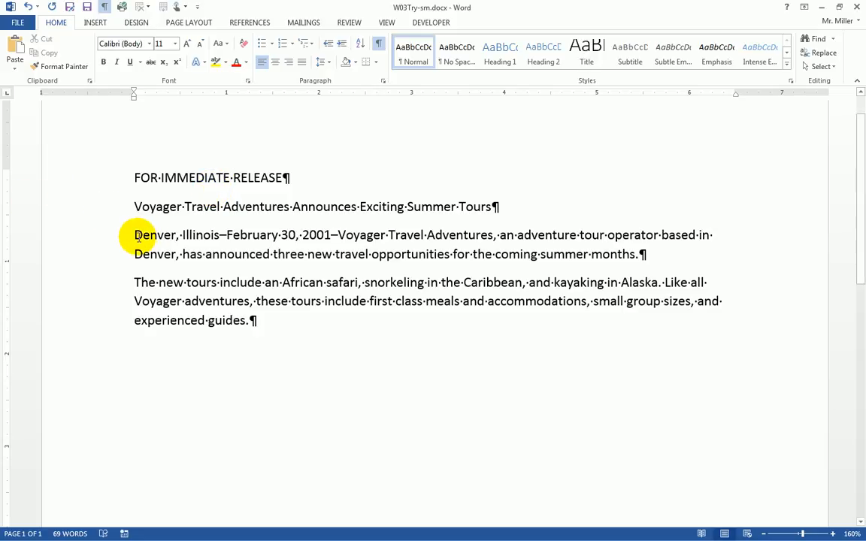
Replace "Illinois" with "Colorado" after "Denver," at the start of the first body paragraph.
{"action": "double_click", "coordinate": [202, 238]}
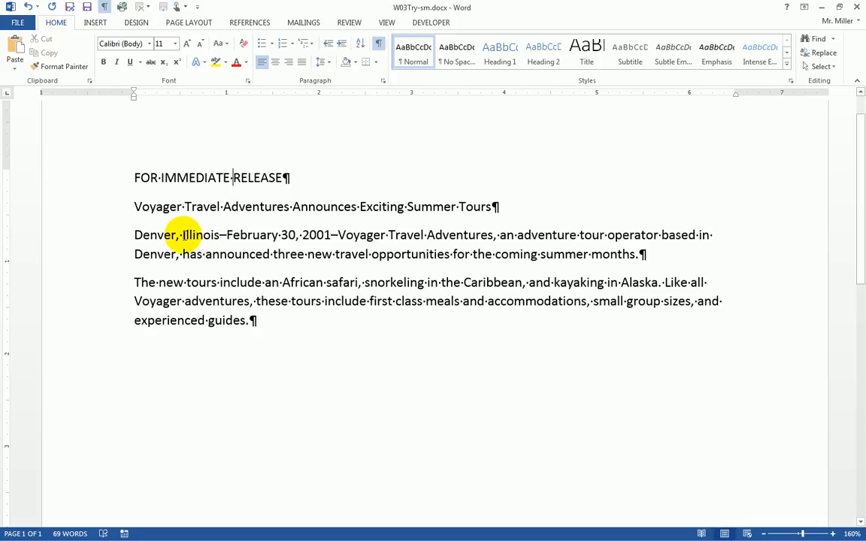
{"action": "left_click_drag", "start_coordinate": [182, 235], "coordinate": [218, 236]}
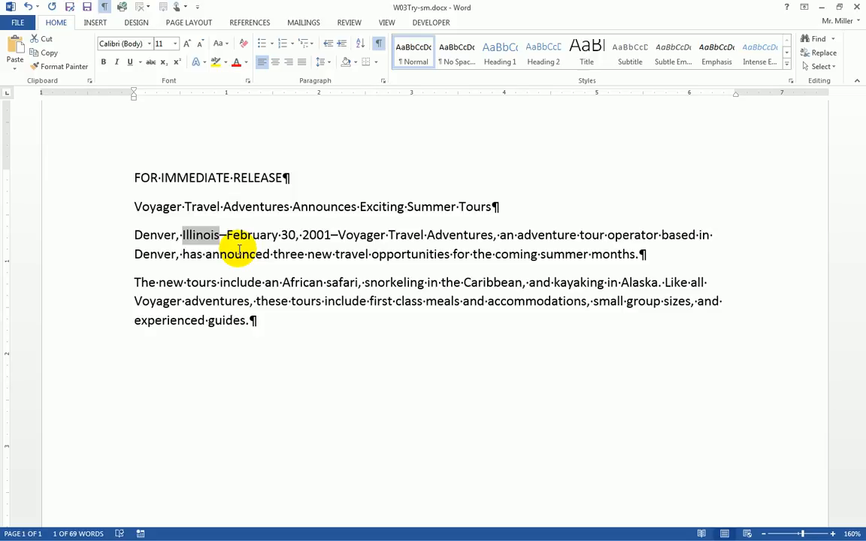
{"action": "key", "text": "Delete"}
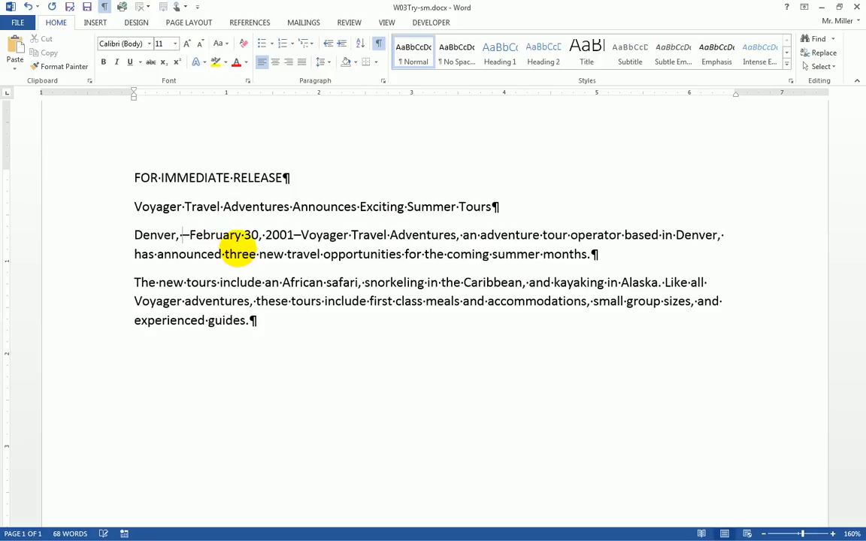
{"action": "type", "text": "Col"}
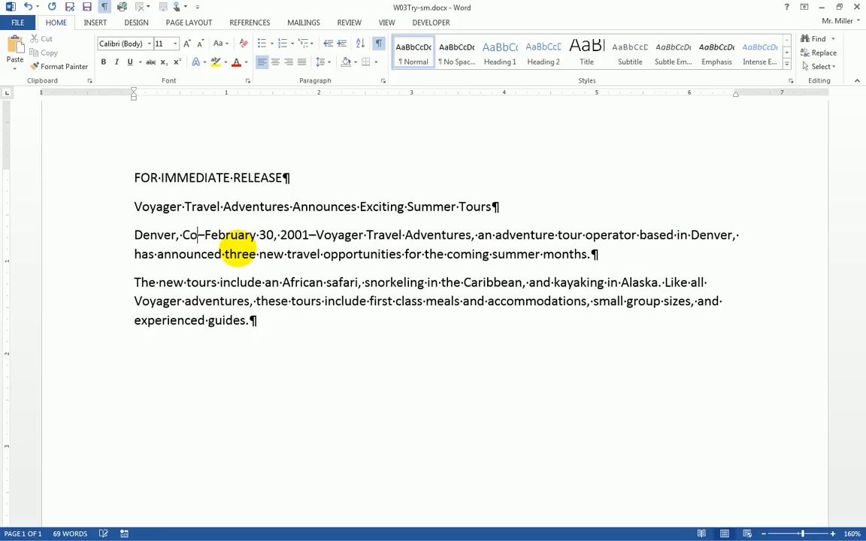
{"action": "type", "text": "orado"}
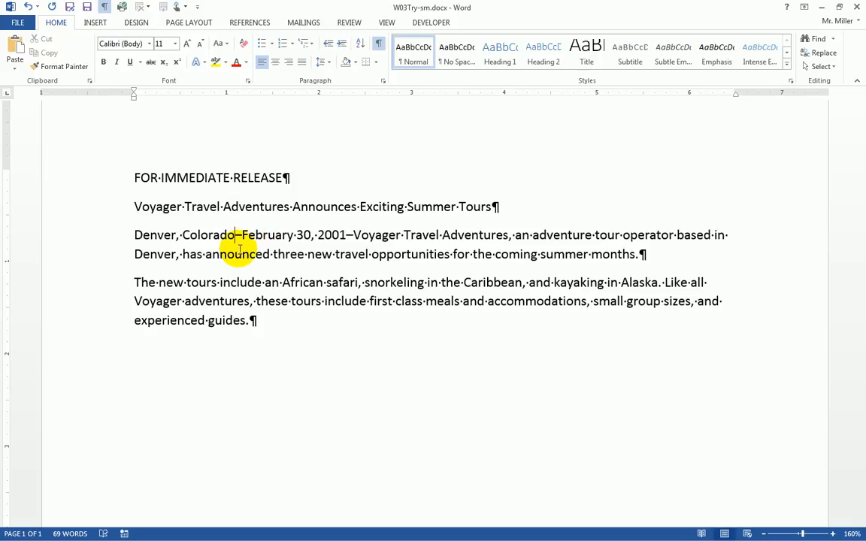
Replace the date in the first body paragraph with "August 20, 2015".
{"action": "left_click_drag", "start_coordinate": [242, 235], "coordinate": [337, 240]}
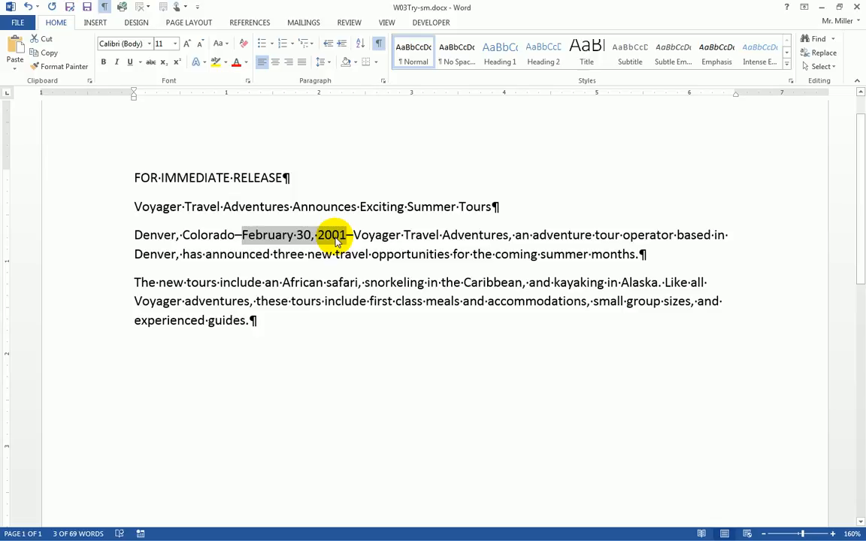
{"action": "type", "text": "Au"}
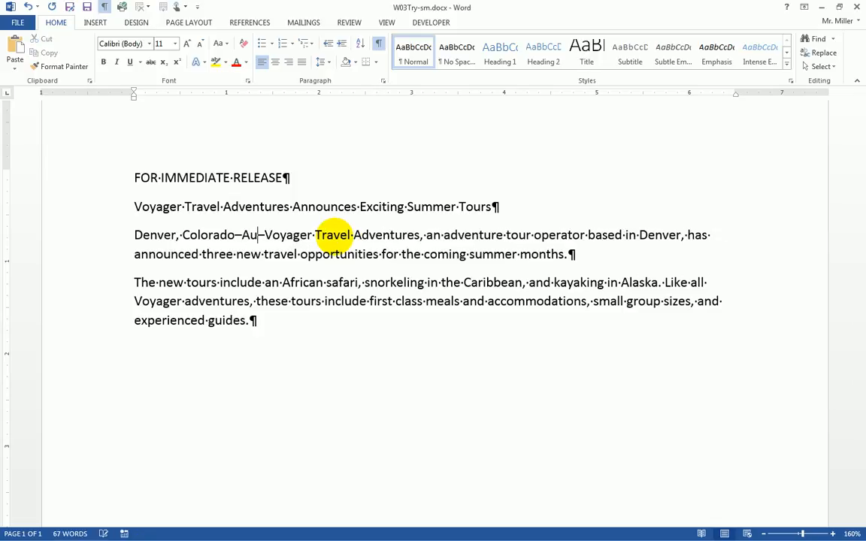
{"action": "type", "text": "gust "}
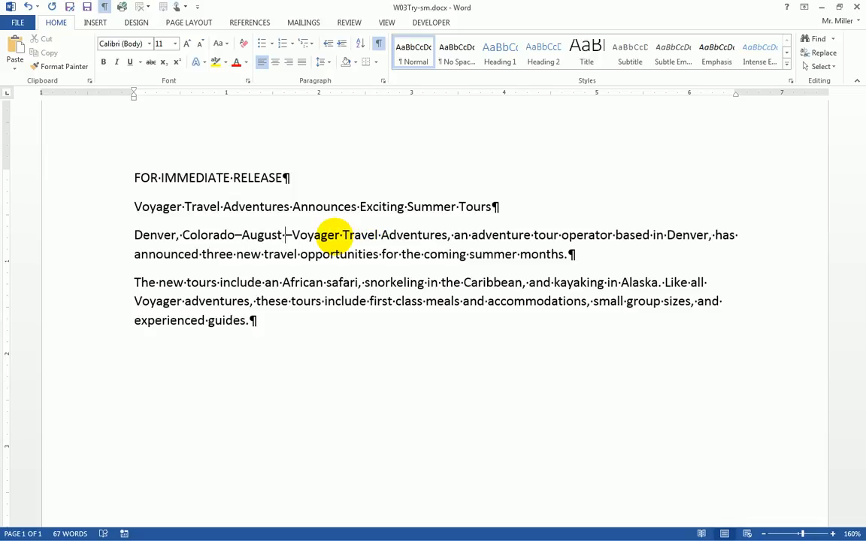
{"action": "type", "text": "20"}
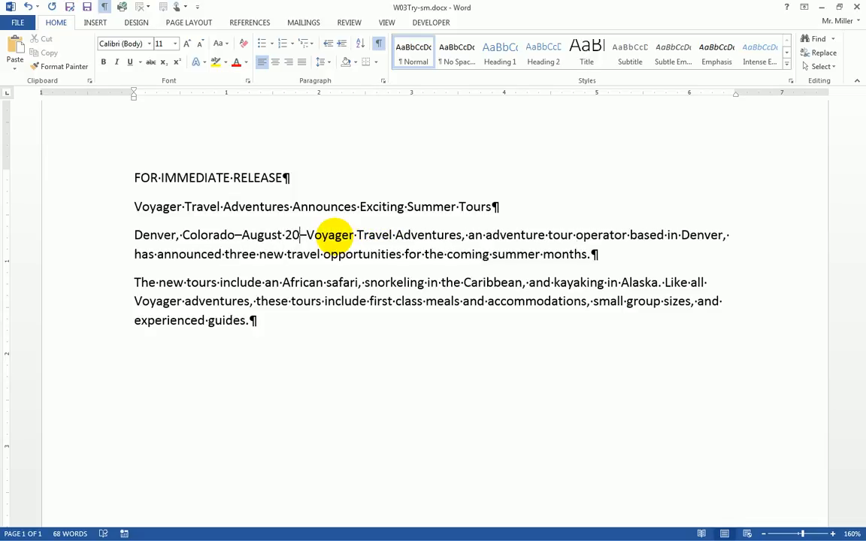
{"action": "type", "text": ", "}
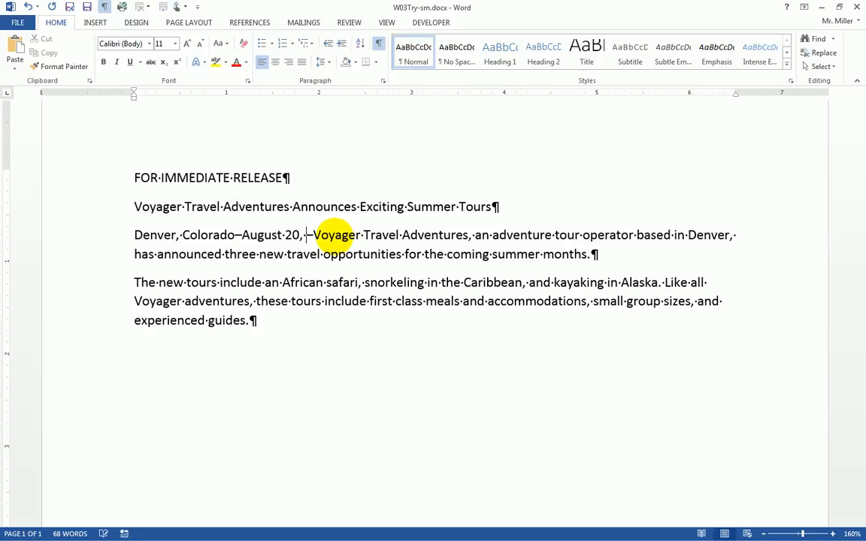
{"action": "type", "text": "20"}
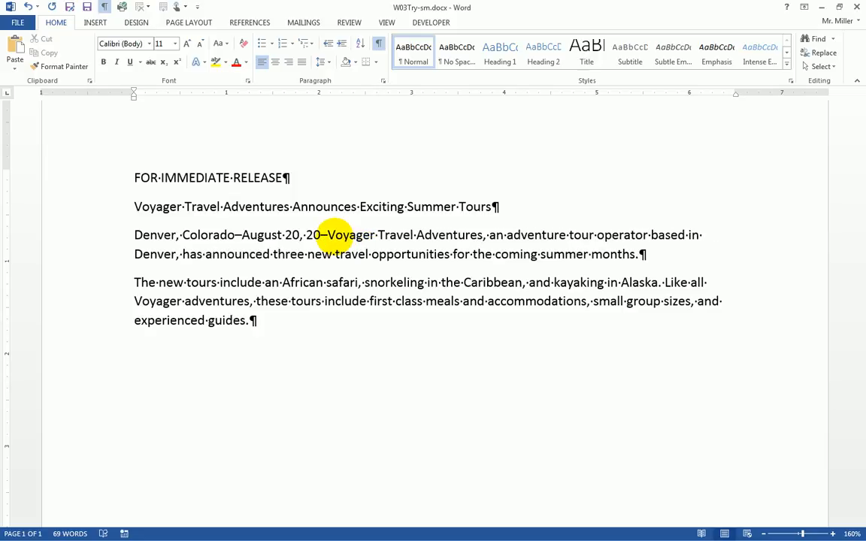
{"action": "type", "text": "15"}
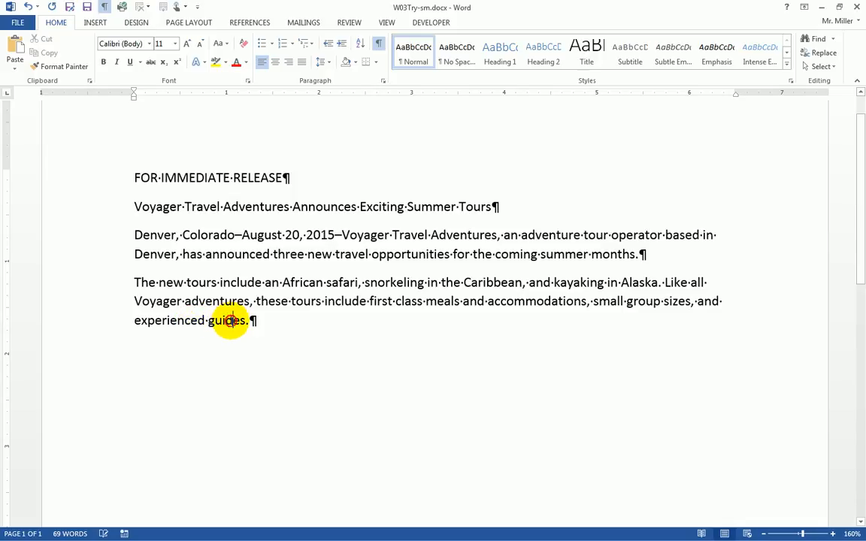
Replace the word "guides" with "leaders" at the end of the last paragraph.
{"action": "double_click", "coordinate": [230, 321]}
{"action": "type", "text": "leaders"}
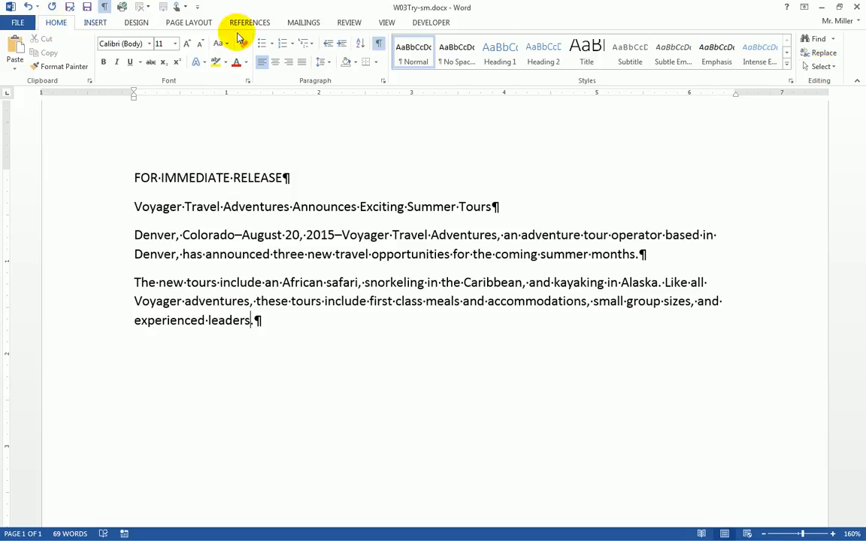
Try overwriting the entire document text with a first name, and undo the replacement.
{"action": "left_click", "coordinate": [825, 68]}
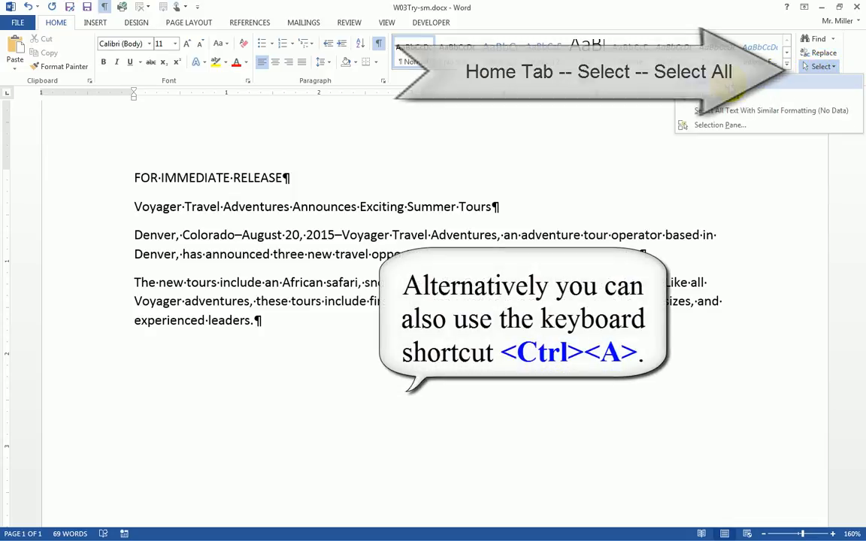
{"action": "left_click", "coordinate": [724, 81]}
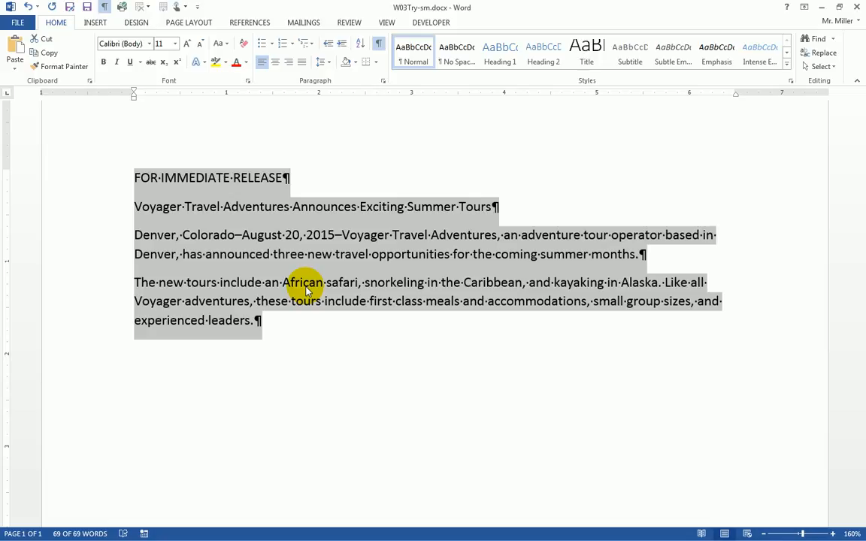
{"action": "type", "text": "Scott"}
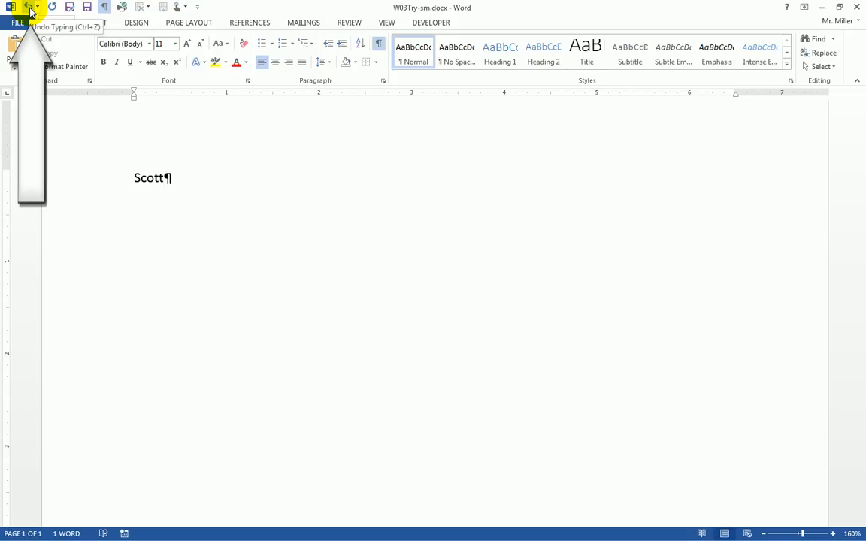
{"action": "left_click", "coordinate": [28, 11]}
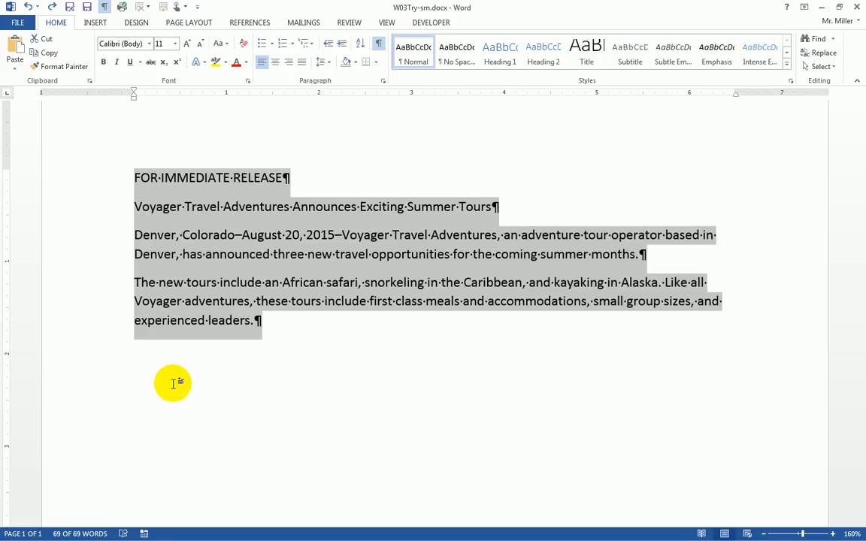
Delete the line "Voyager Travel Adventures Announces Exciting Summer Tours" below the "FOR IMMEDIATE RELEASE" line.
{"action": "left_click", "coordinate": [110, 179]}
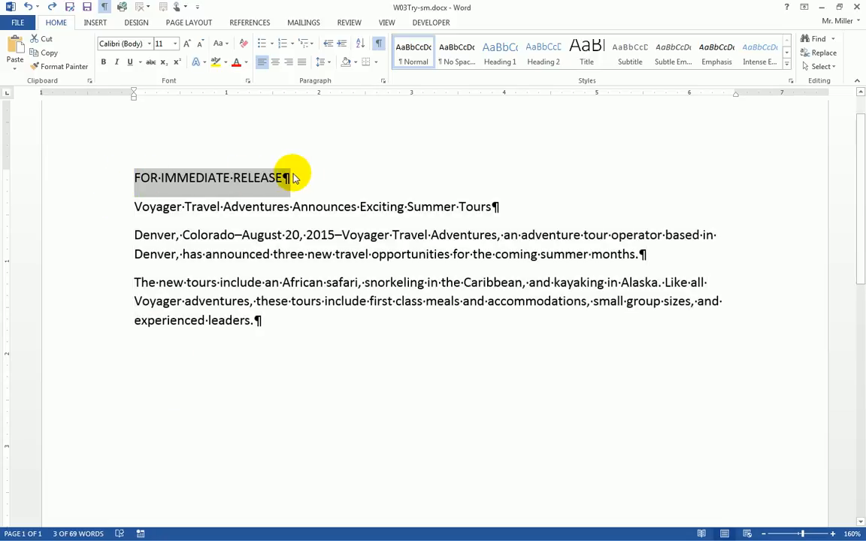
{"action": "left_click", "coordinate": [88, 207]}
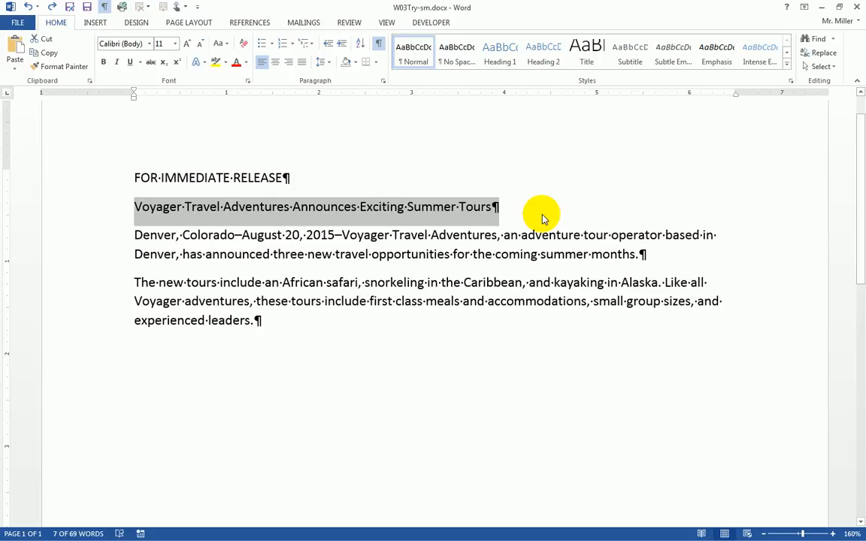
{"action": "key", "text": "Delete"}
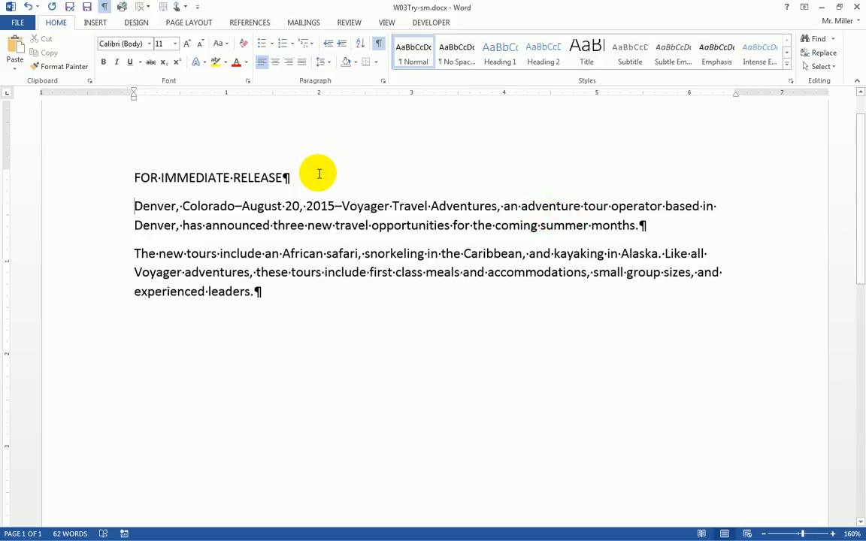
Apply the Heading 1 style to the "FOR IMMEDIATE RELEASE" line.
{"action": "left_click", "coordinate": [102, 180]}
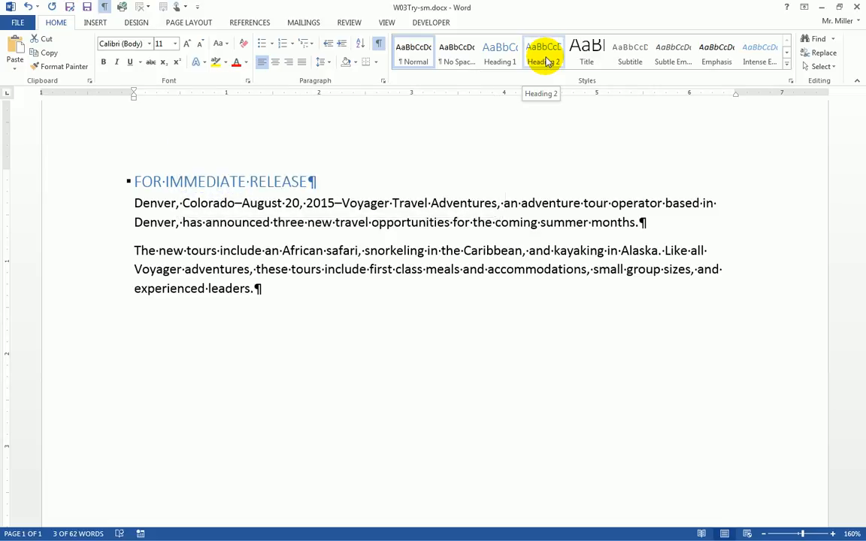
{"action": "left_click", "coordinate": [505, 60]}
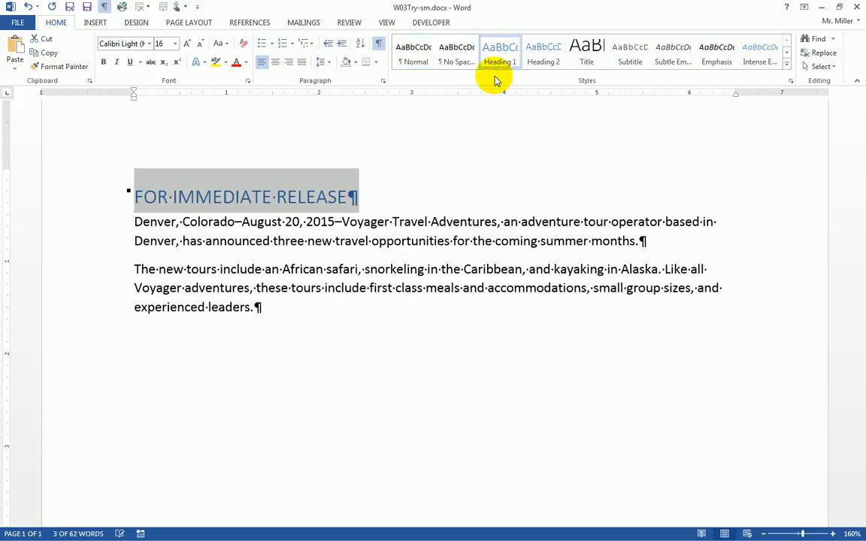
{"action": "left_click", "coordinate": [442, 199]}
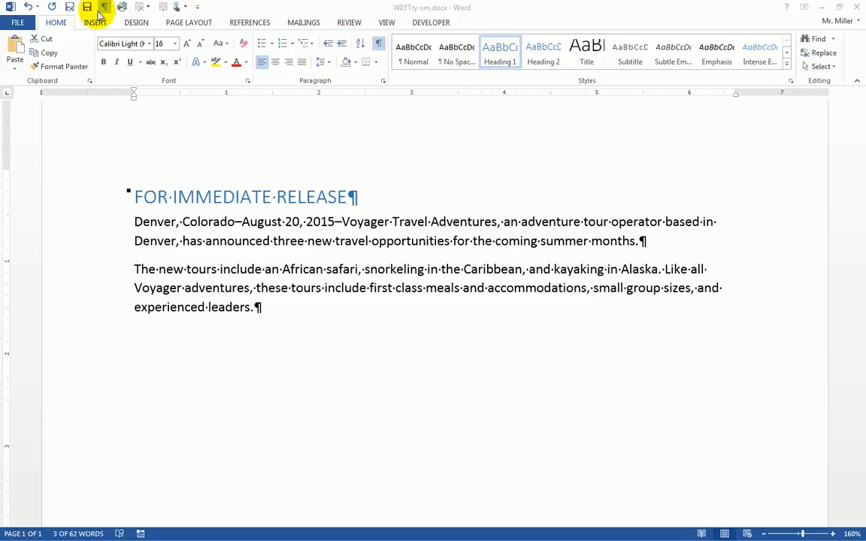
Save the edited W03Try-sm document under its existing name.
{"action": "left_click", "coordinate": [16, 24]}
{"action": "left_click", "coordinate": [17, 26]}
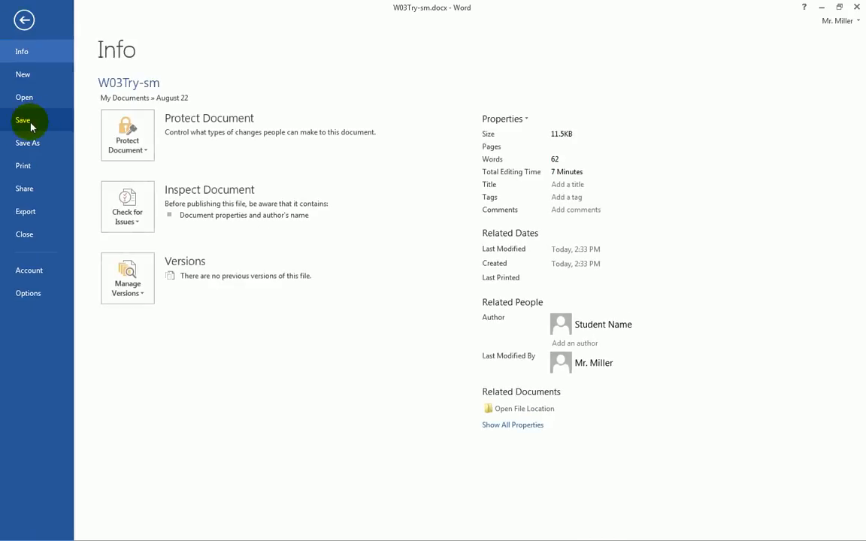
{"action": "left_click", "coordinate": [27, 125]}
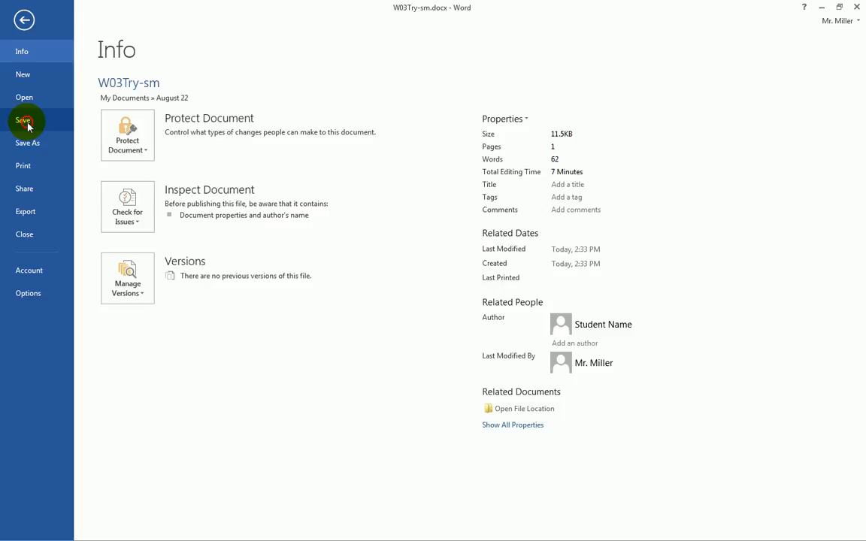